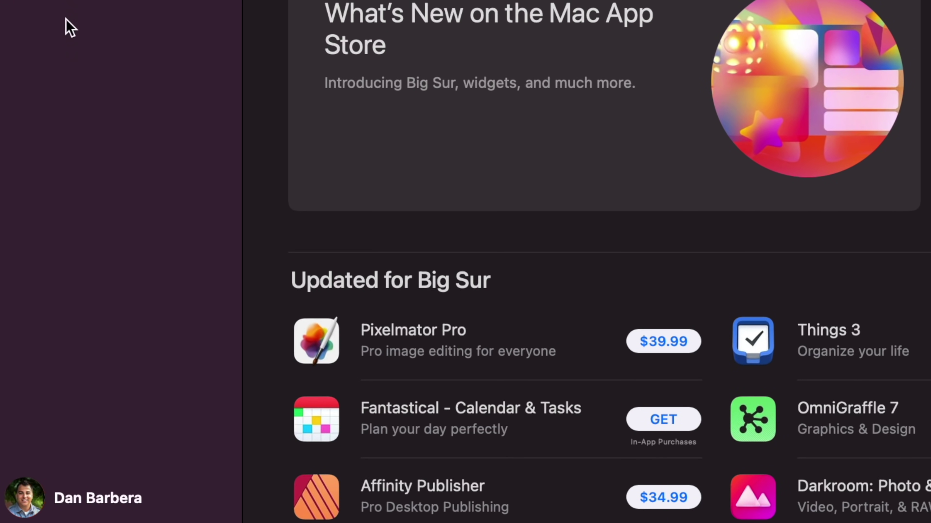
From the account's purchased iPad & iPhone apps, download Shipt and launch it on the Mac
click(89, 506)
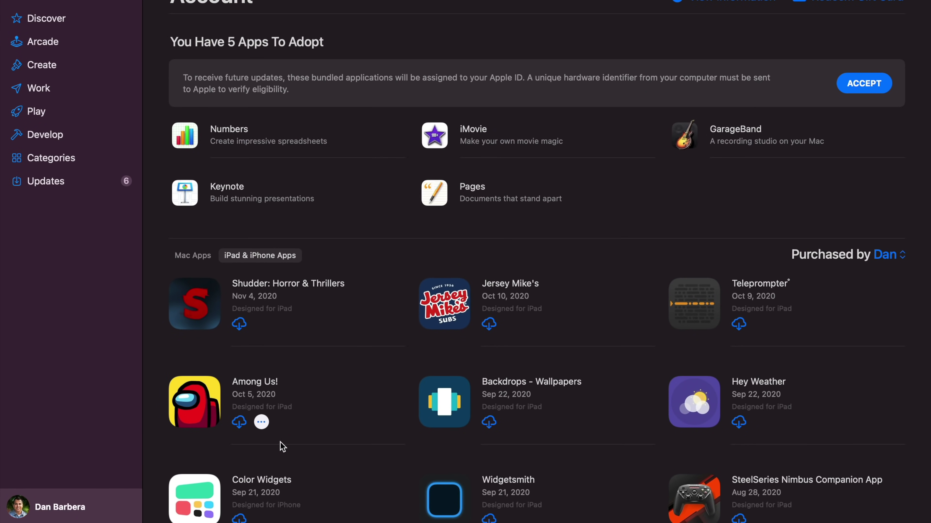
scroll(282, 447, down, 7)
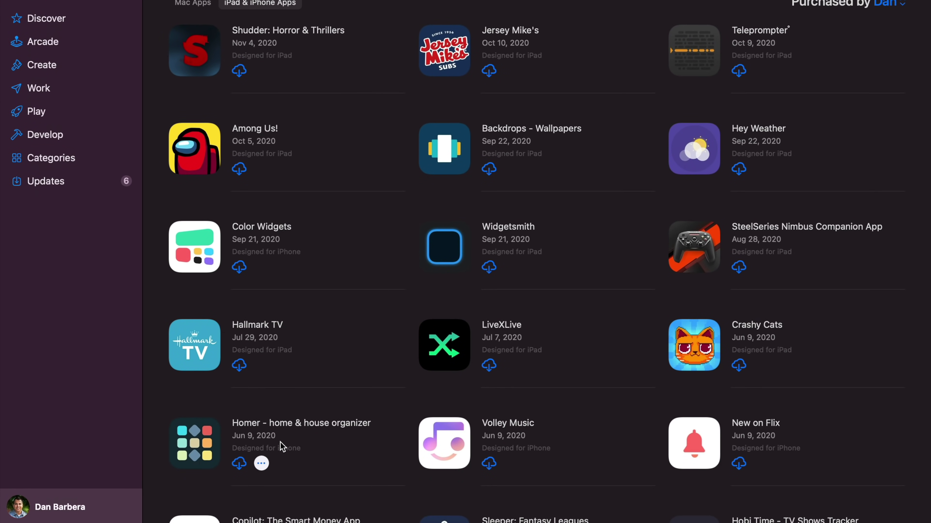
scroll(282, 447, down, 4)
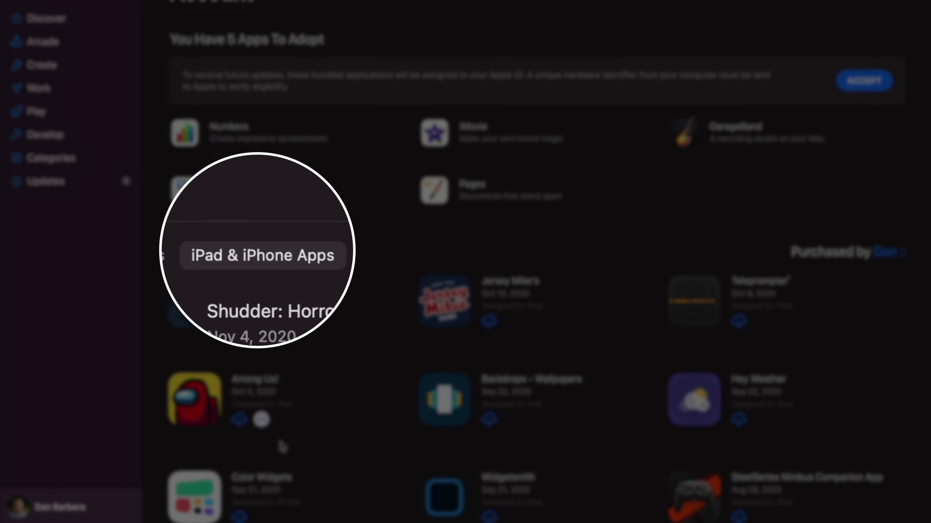
scroll(282, 447, down, 1)
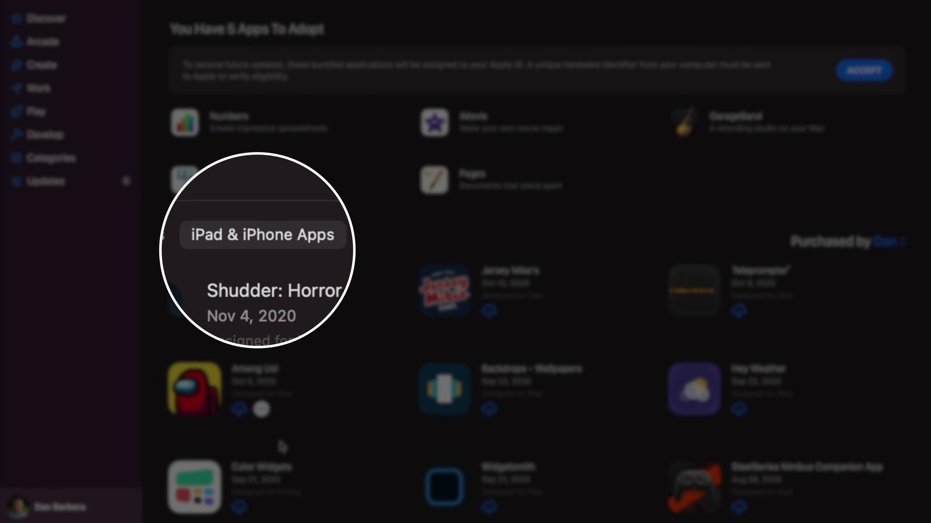
scroll(282, 447, down, 1)
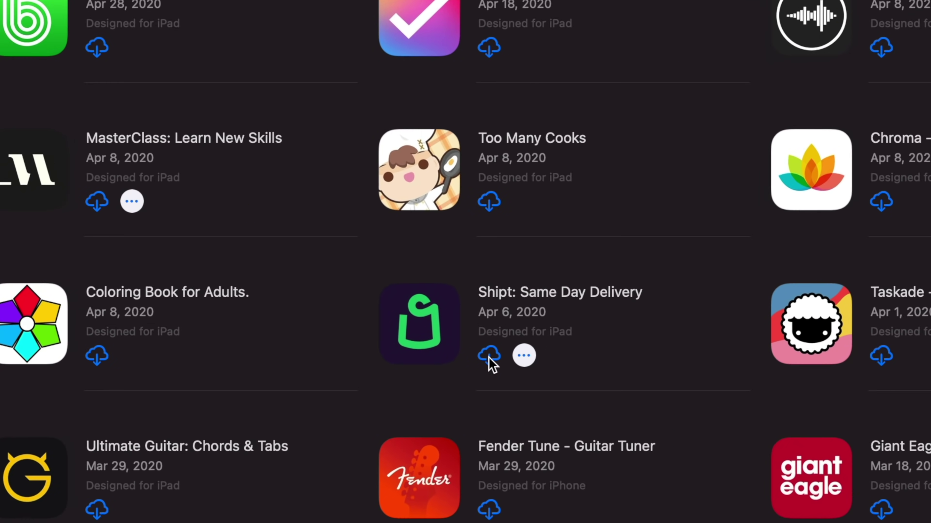
click(488, 355)
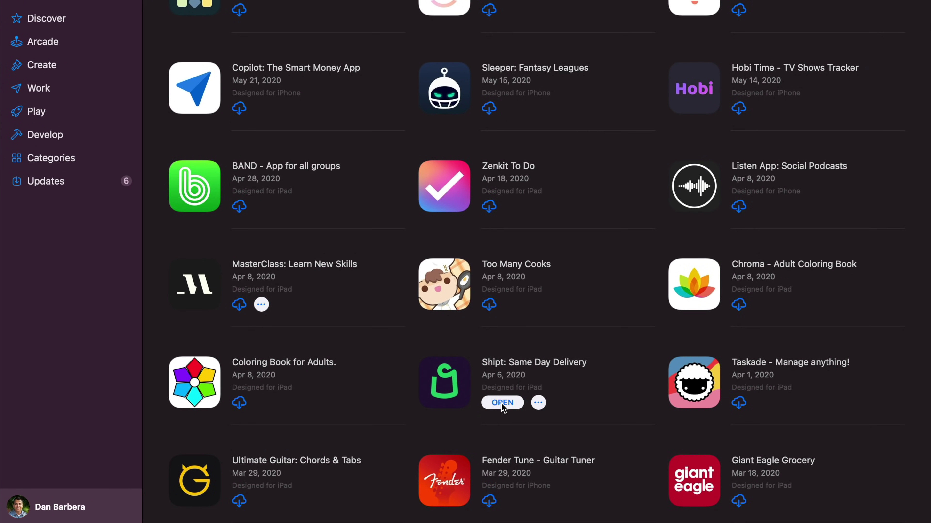
click(501, 402)
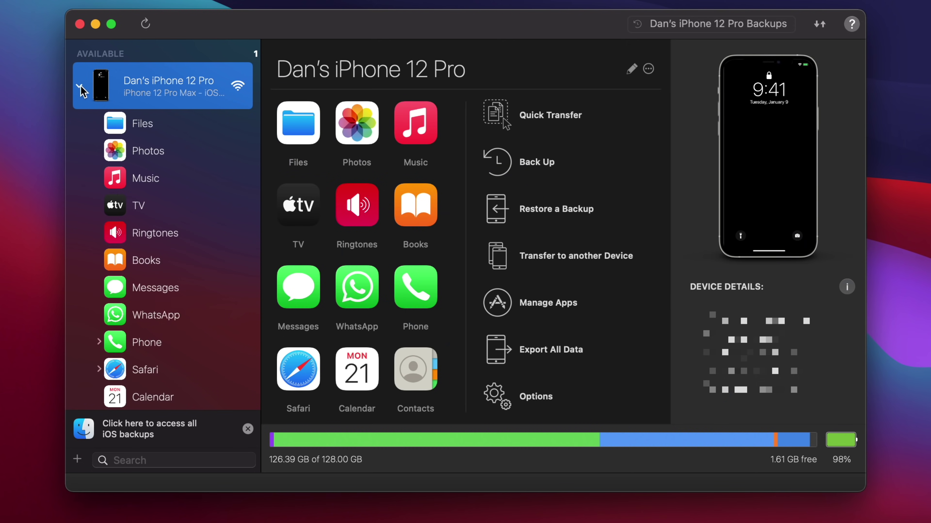
Collapse and re-expand the iPhone 12 Pro's category list in iMazing's sidebar
click(81, 87)
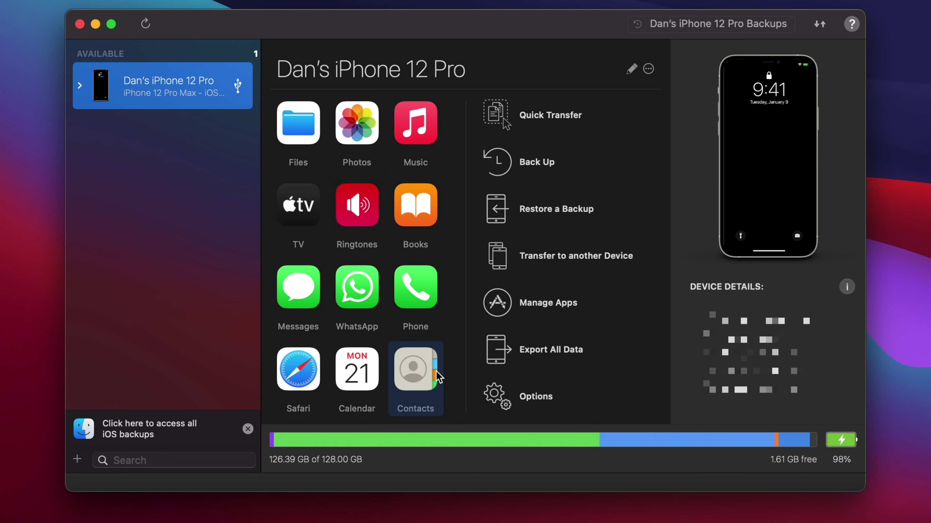
click(183, 107)
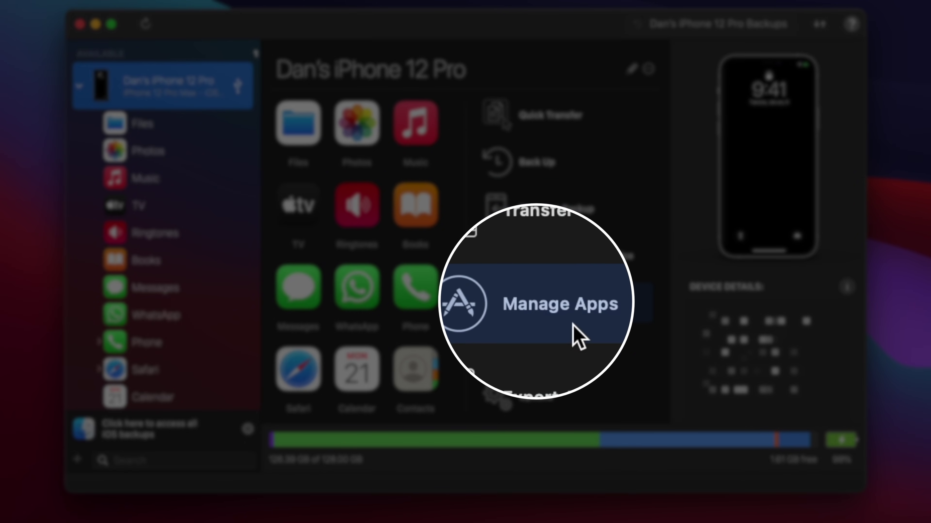
In Manage Apps > Library, download Dark Sky Weather (version 6.8.5, 25.99 MB) to the local library
click(557, 318)
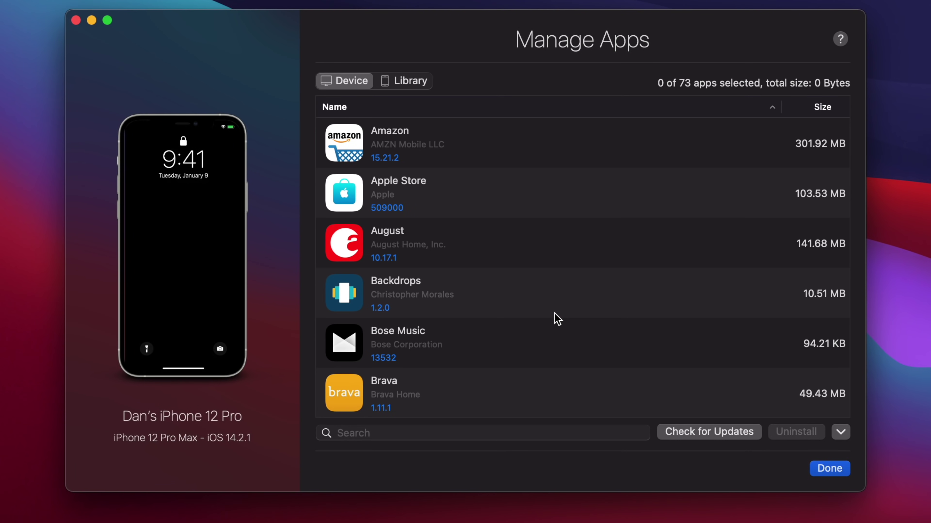
scroll(557, 318, down, 5)
scroll(557, 317, up, 5)
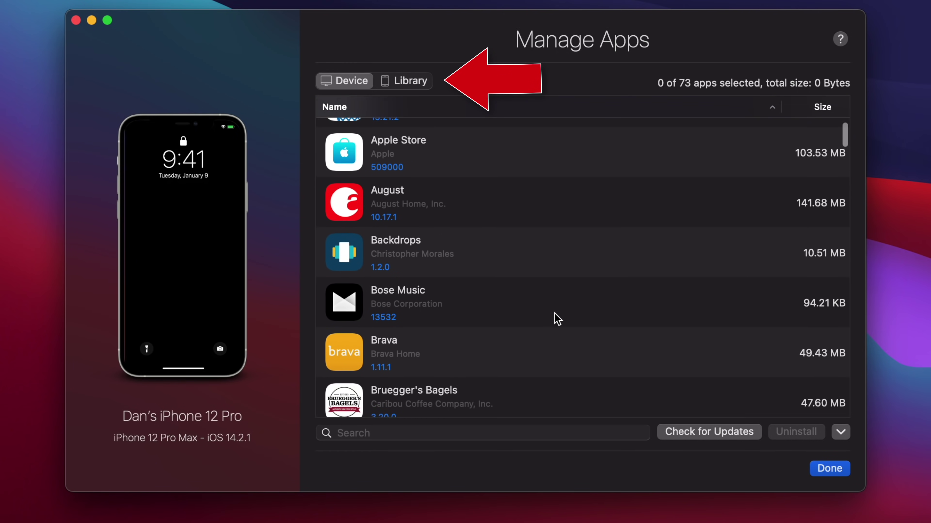
click(411, 81)
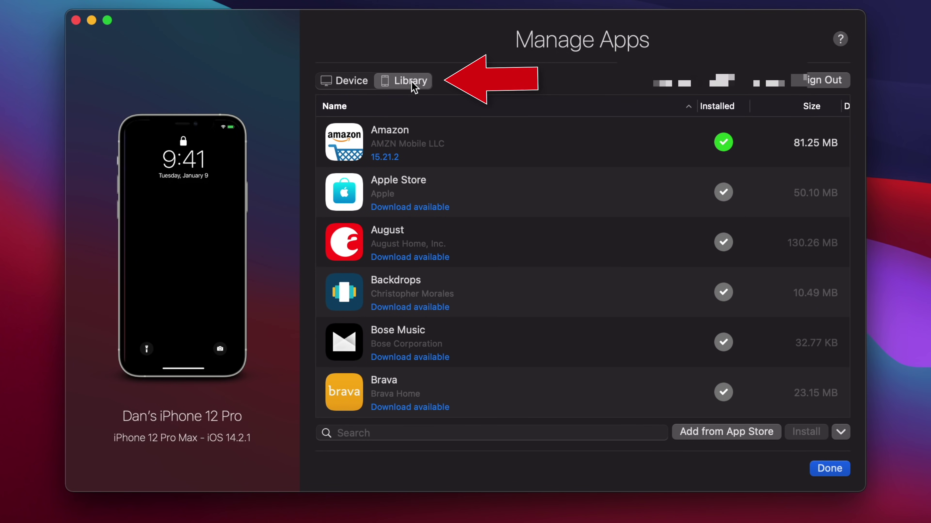
click(547, 307)
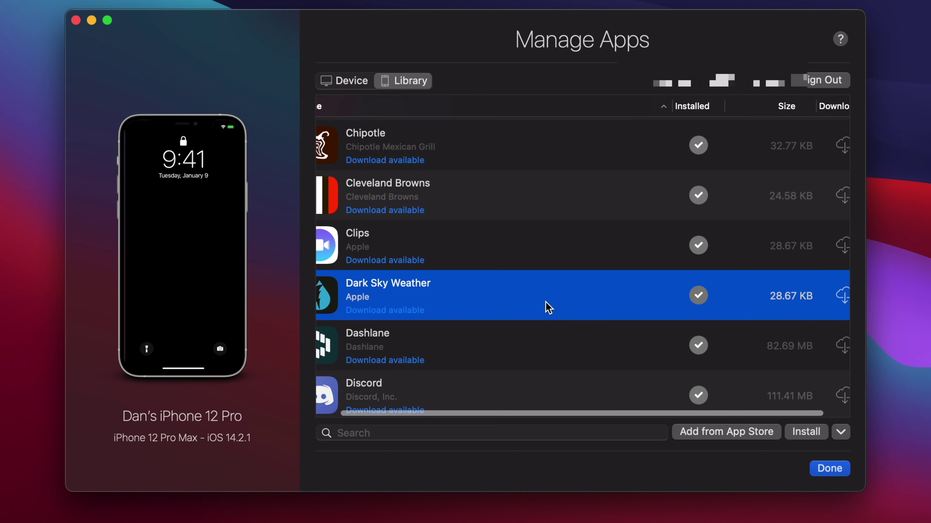
right_click(547, 306)
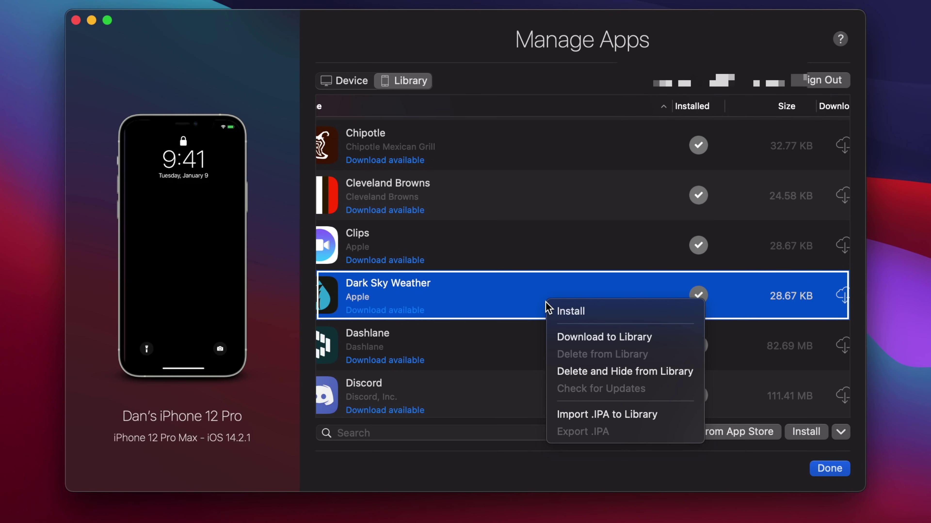
click(586, 343)
right_click(588, 316)
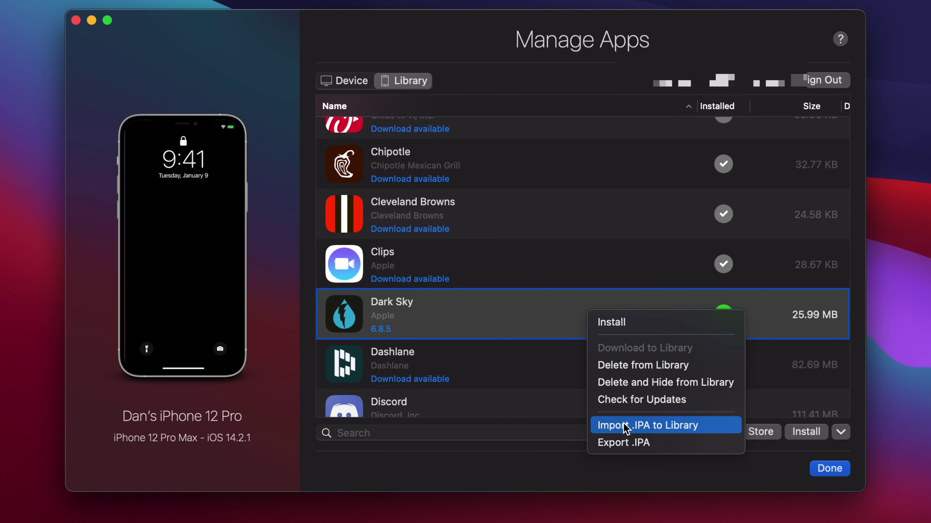
Export Dark Sky 6.8.5 as an .ipa file saved to the Applications folder
click(628, 442)
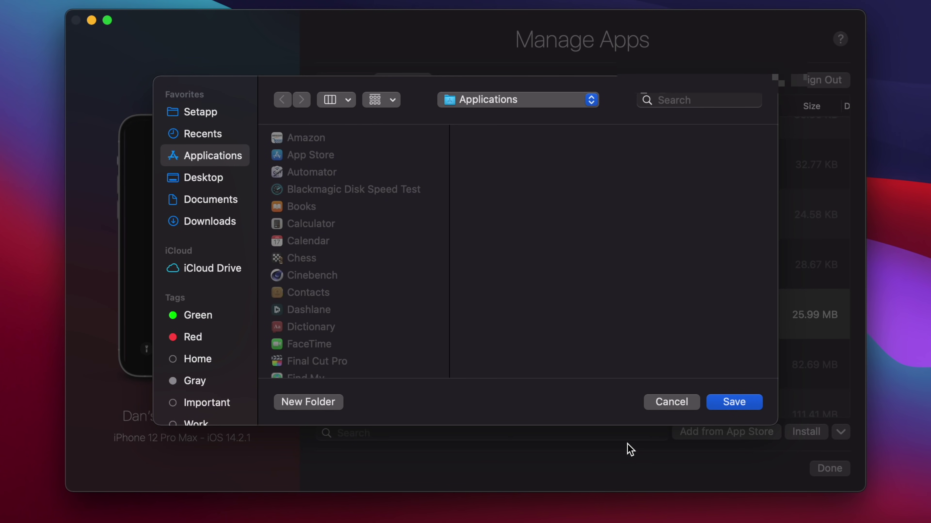
click(520, 101)
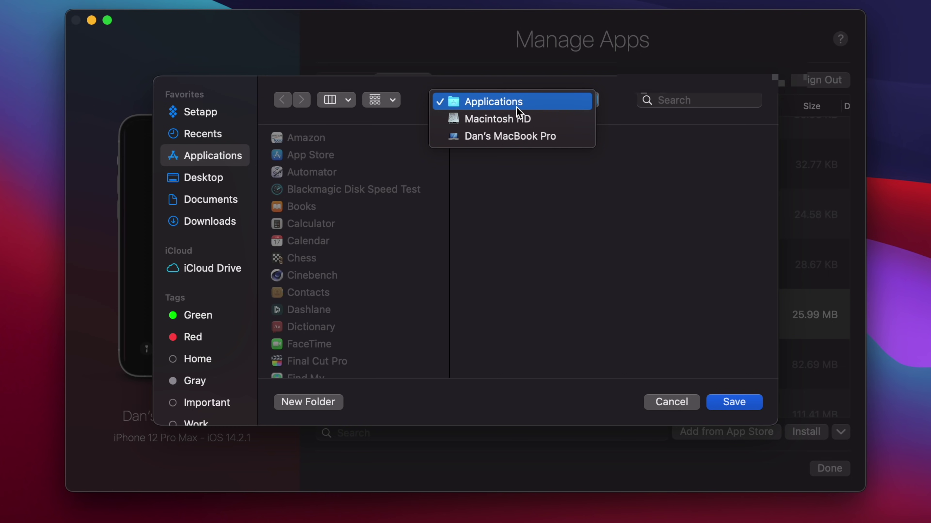
click(517, 104)
click(734, 402)
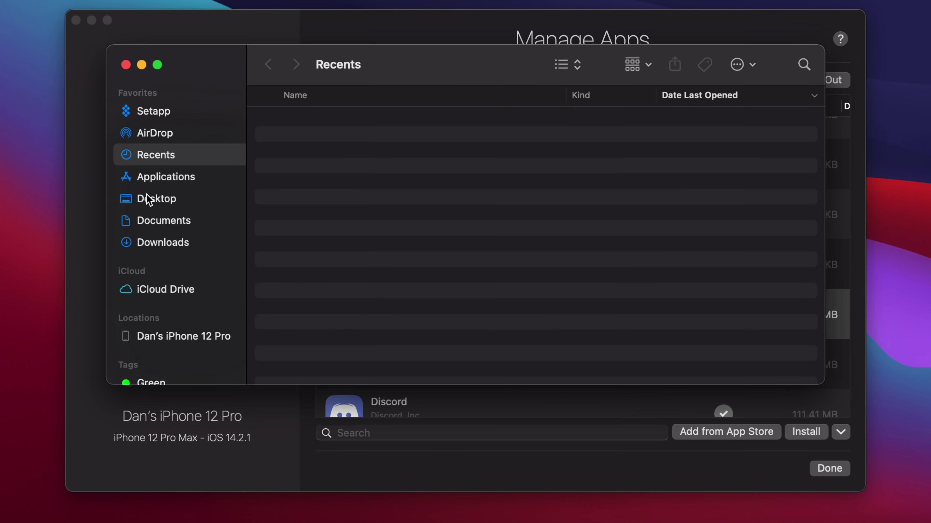
Install Dark Sky 6.8.5.ipa from the Applications folder as a Mac app
click(150, 177)
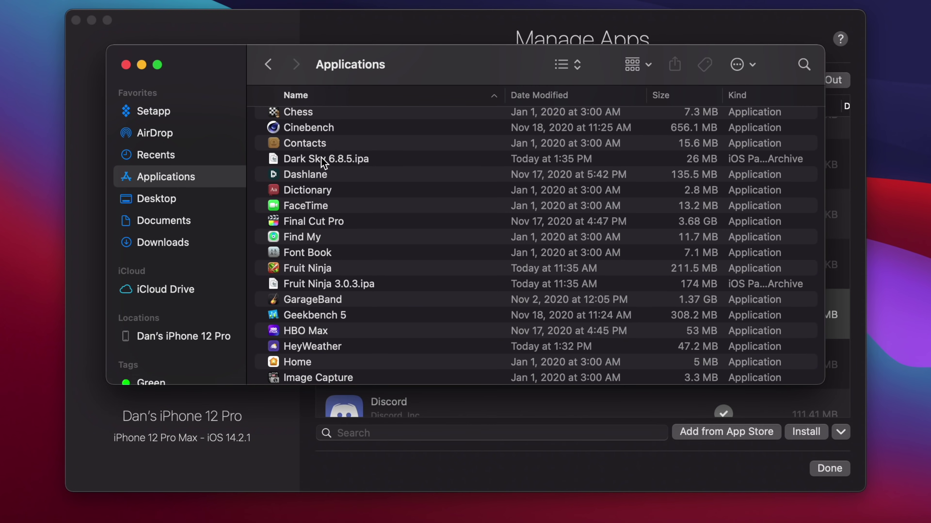
click(323, 160)
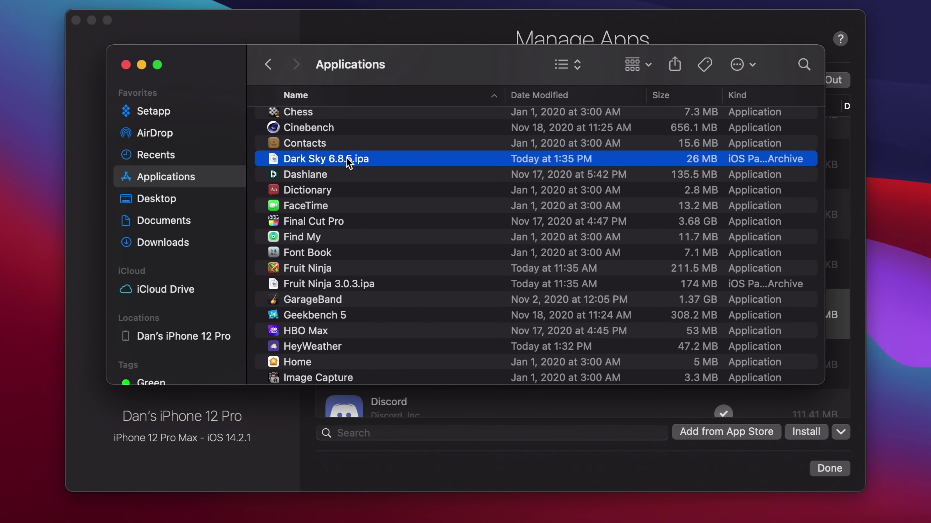
double_click(417, 160)
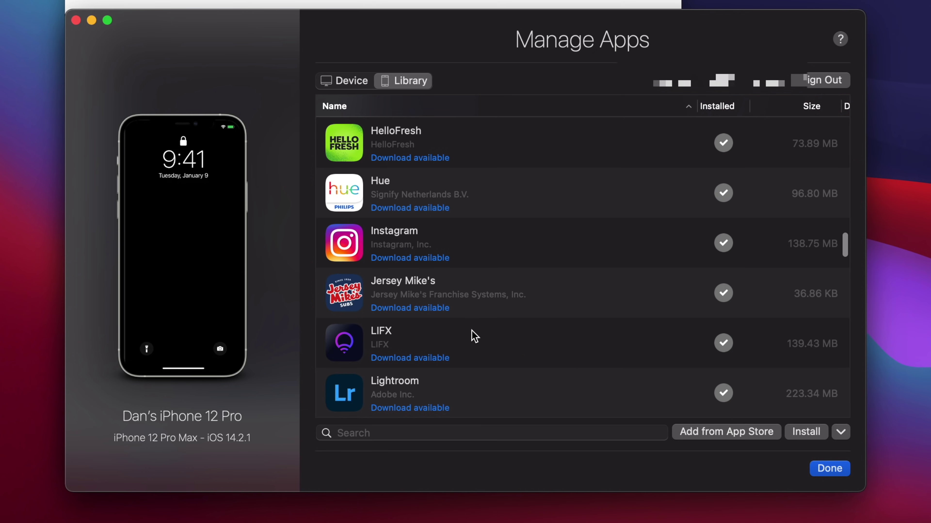
In the Library list, select LIFX and Instagram together, leaving Hue deselected
click(475, 337)
scroll(475, 336, down, 5)
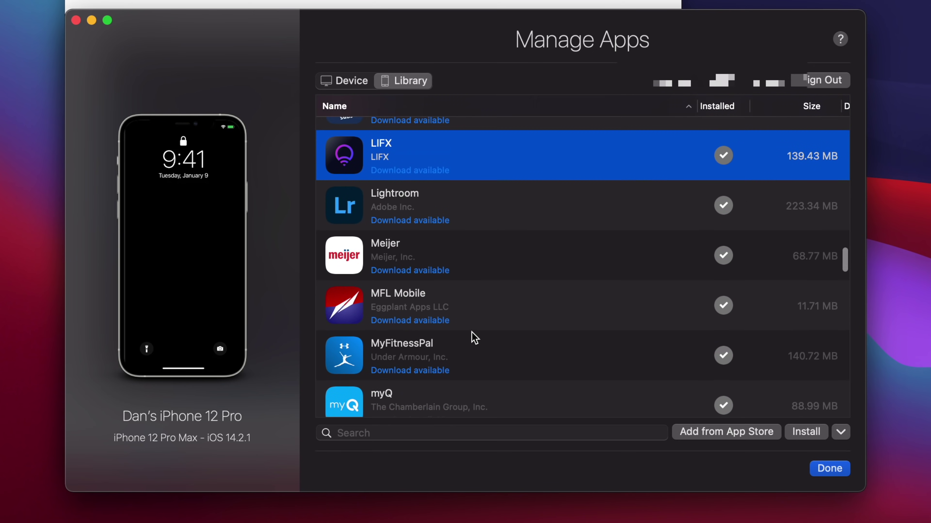
scroll(474, 337, up, 5)
super+click(499, 239)
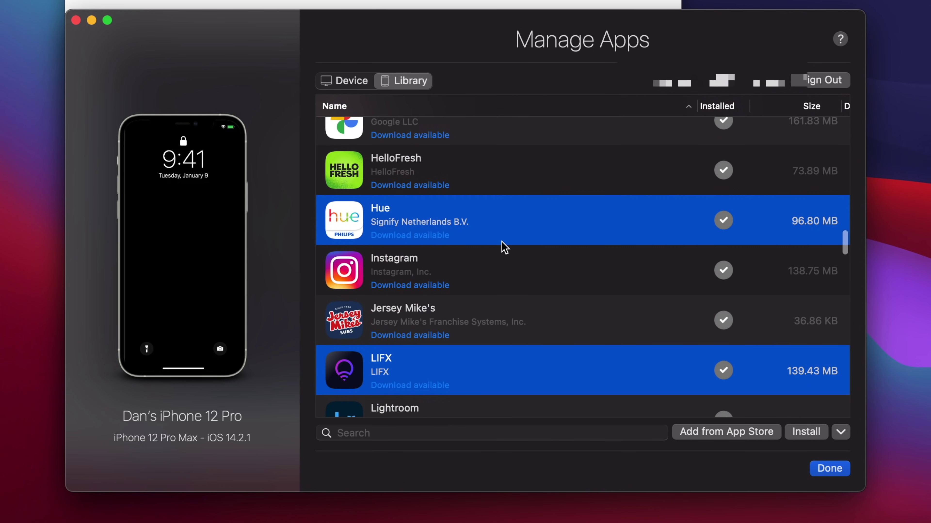
super+click(505, 222)
super+click(497, 277)
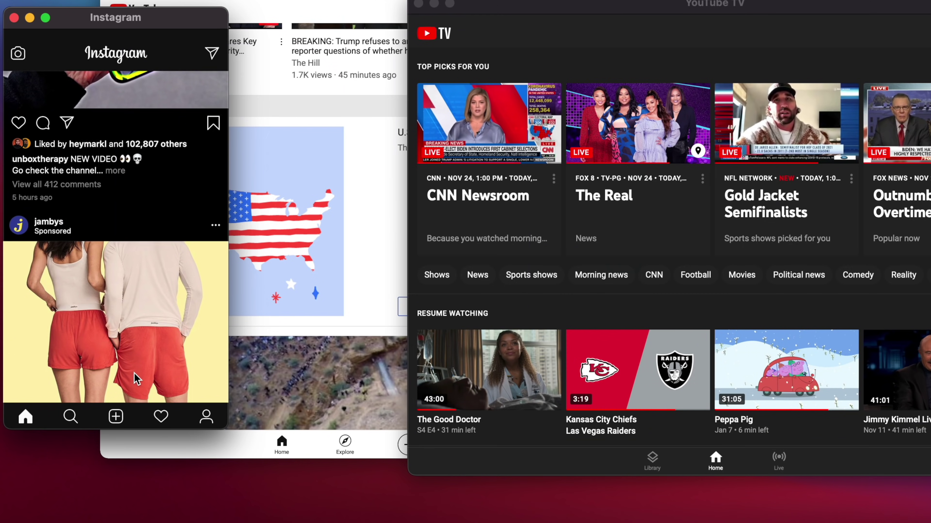
Scroll through the Instagram feed, then scroll the YouTube window and move it down-right
scroll(135, 378, down, 3)
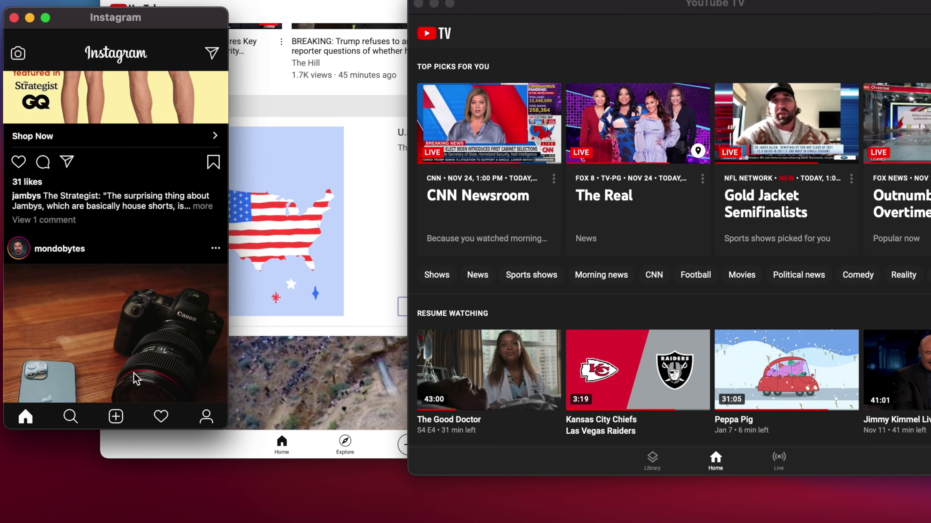
scroll(135, 379, down, 10)
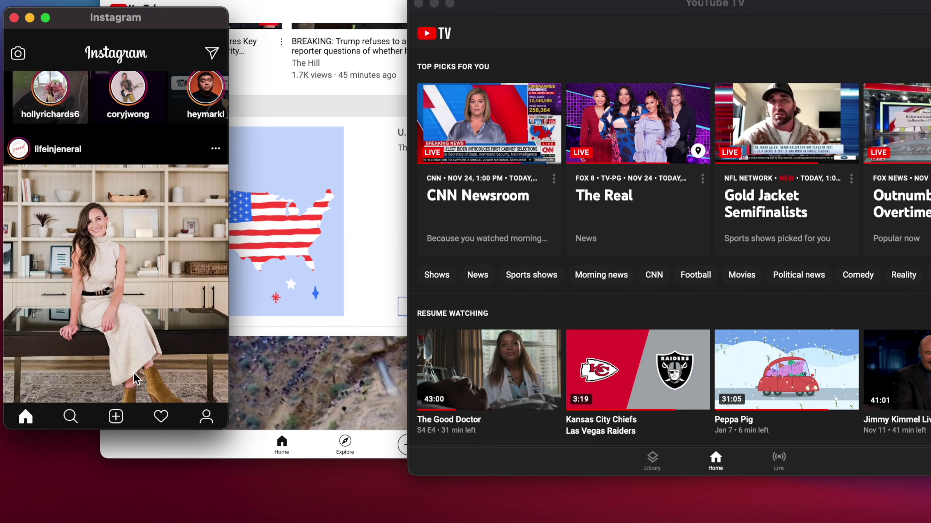
scroll(135, 379, down, 15)
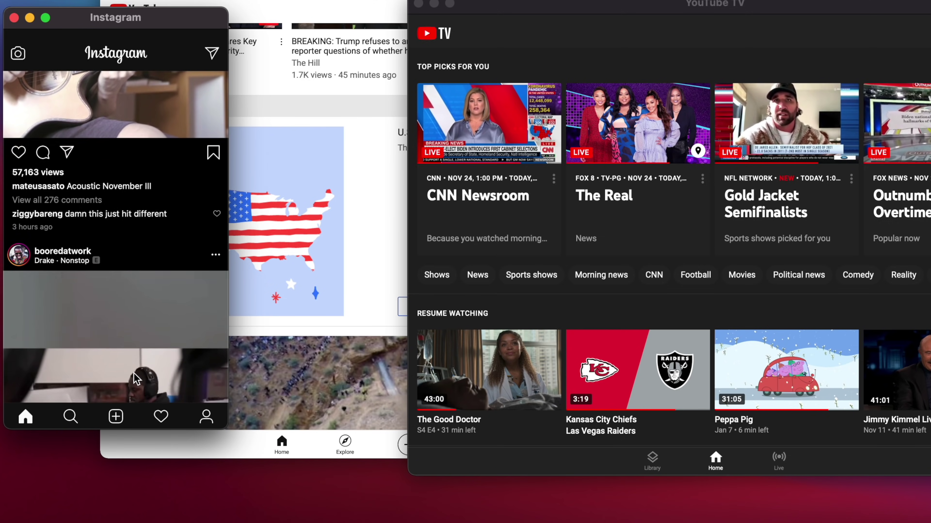
scroll(135, 378, down, 15)
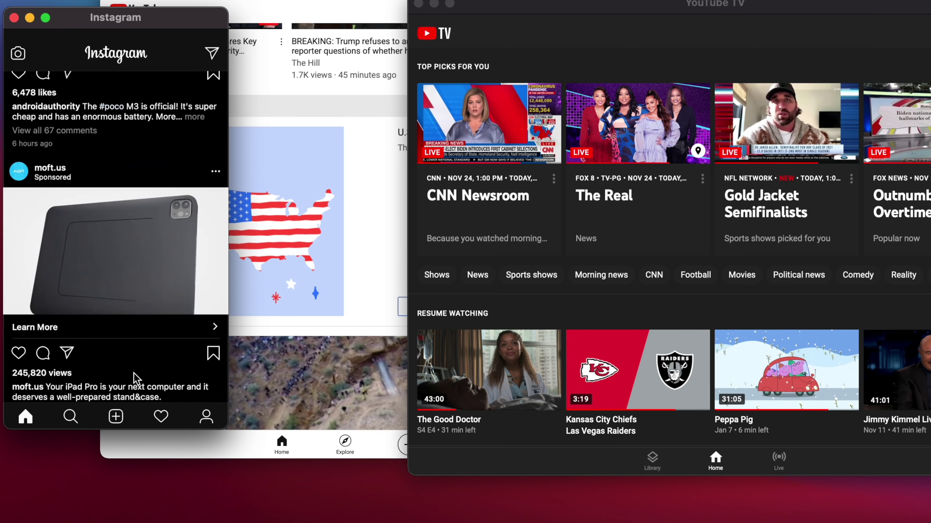
scroll(135, 378, down, 15)
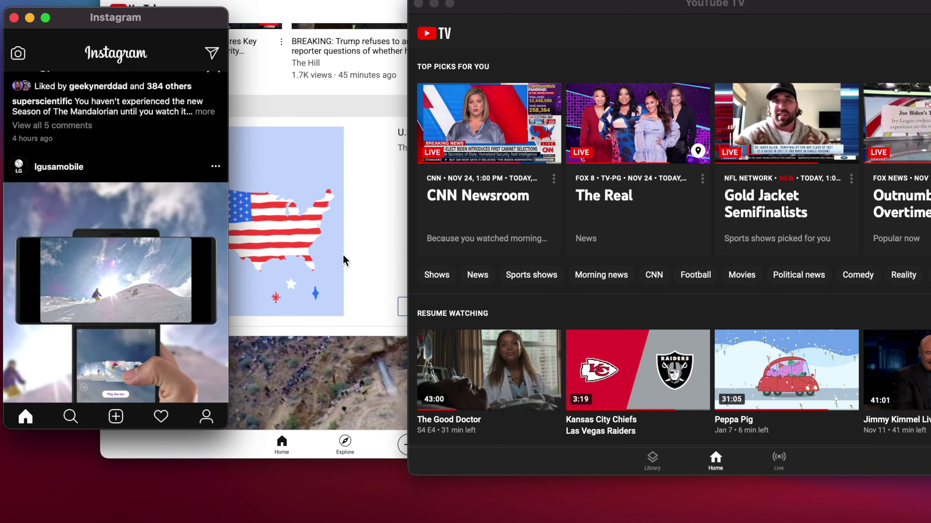
click(343, 254)
scroll(344, 254, down, 20)
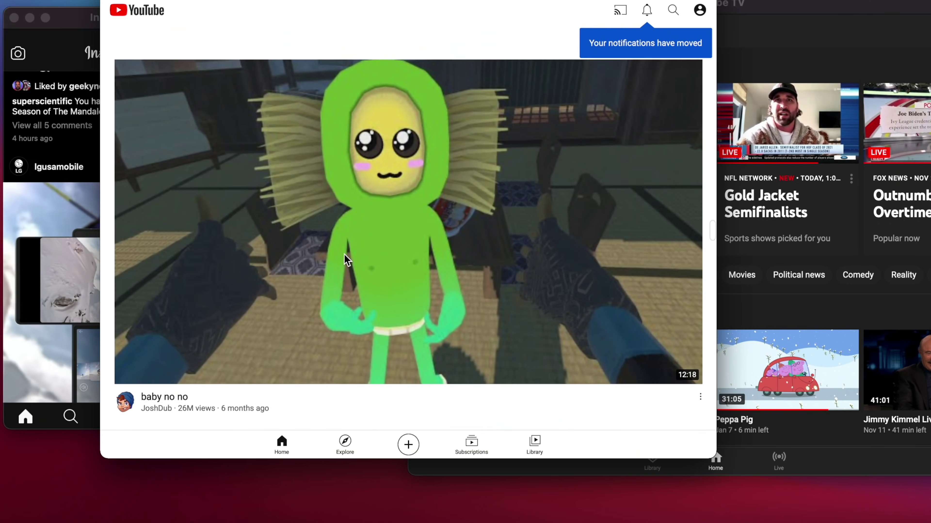
scroll(344, 254, up, 10)
drag(355, 0, 510, 79)
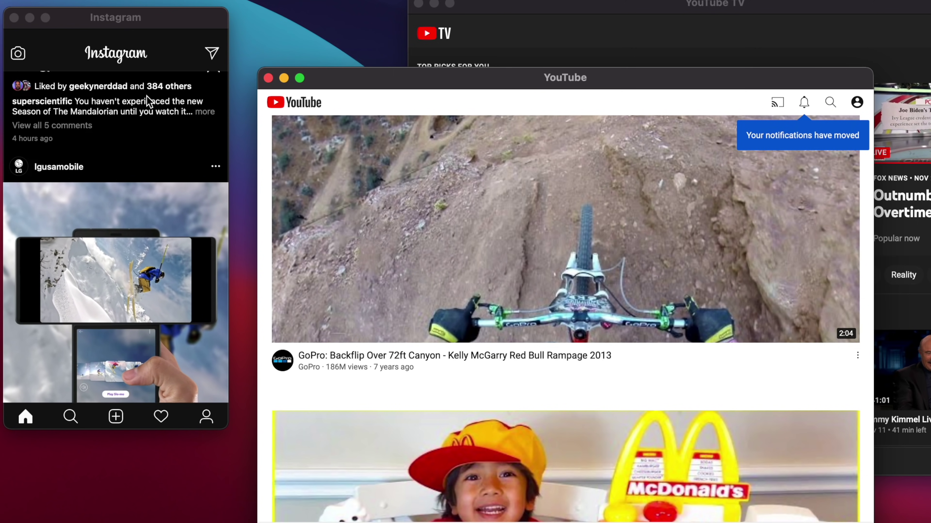
Quit Instagram from its app menu and quit YouTube with Cmd-Q
click(53, 38)
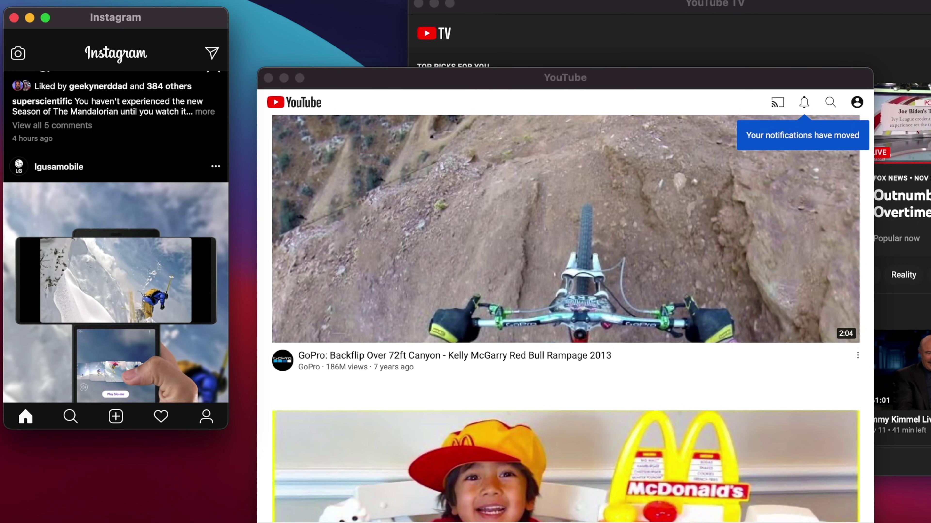
click(11, 0)
click(10, 97)
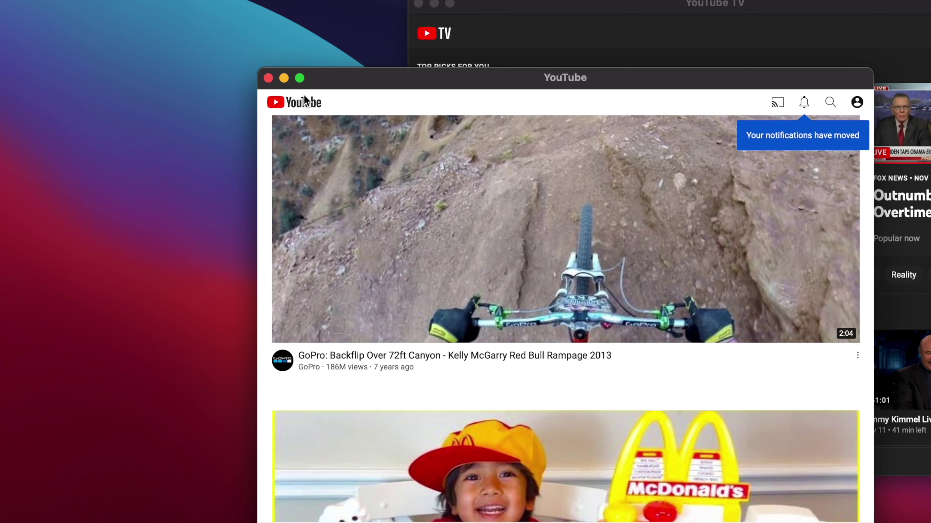
key(super+q)
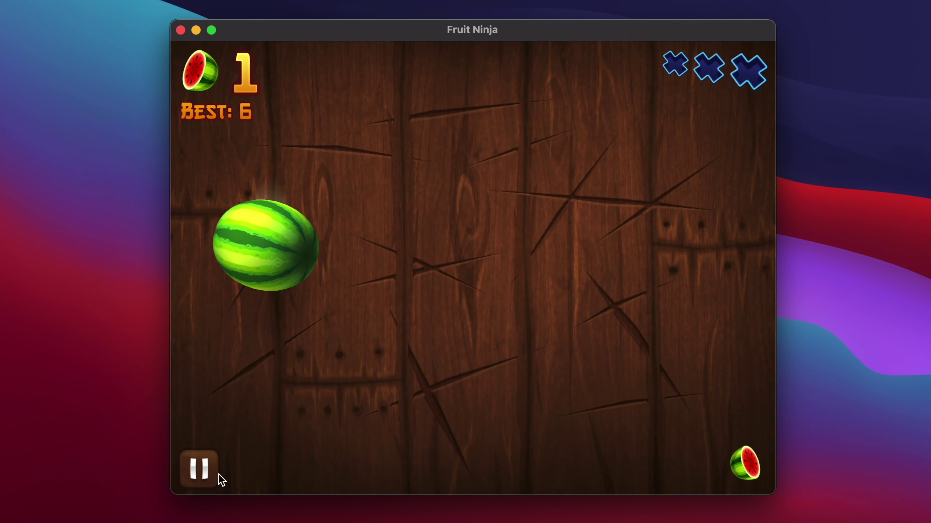
Slice the watermelon, pineapple, apples, oranges and limes, avoiding the bomb, to reach 13 points
drag(218, 478, 403, 330)
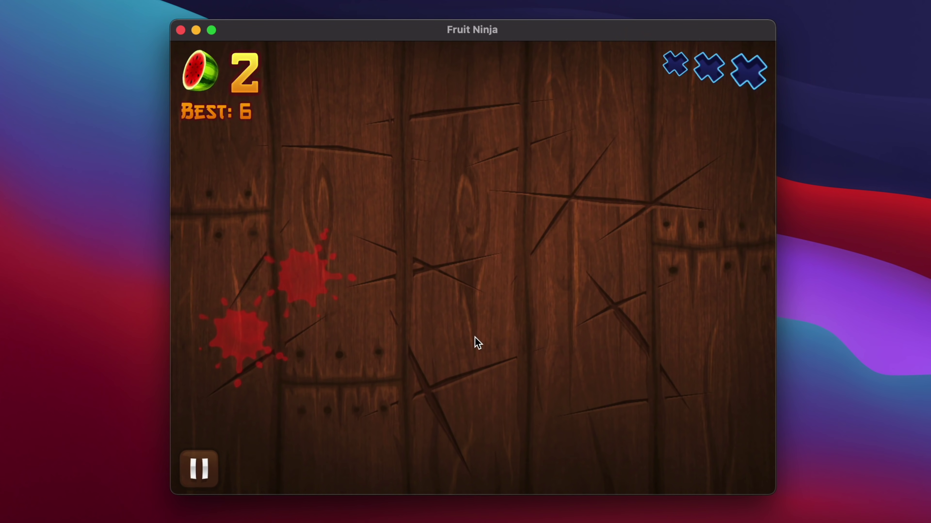
drag(474, 339, 661, 63)
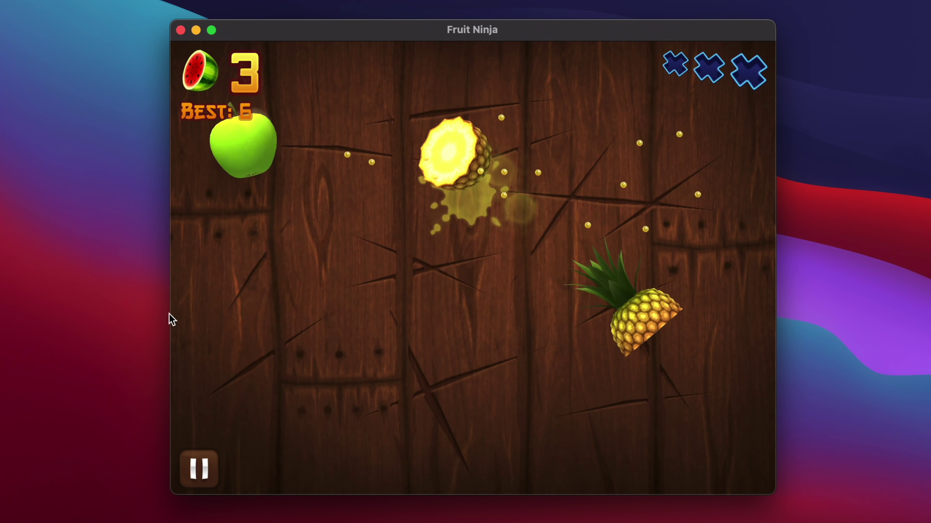
drag(171, 318, 339, 134)
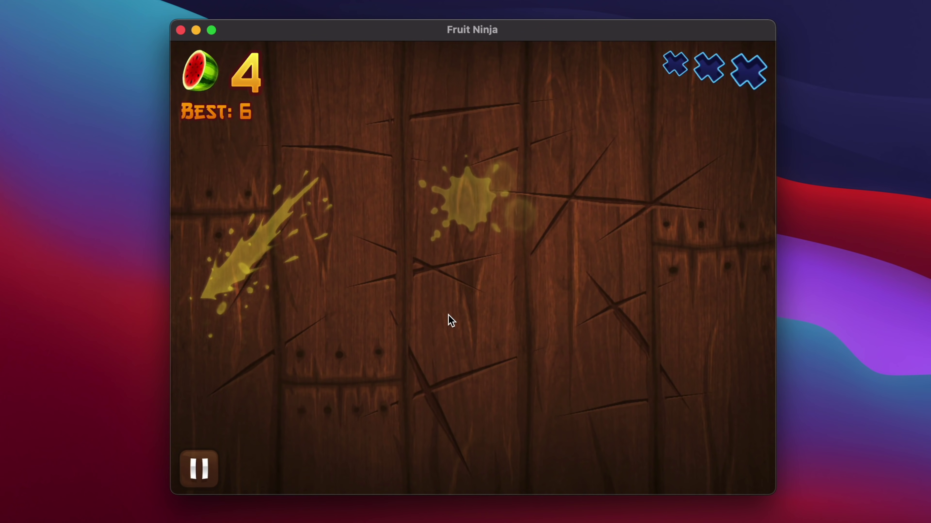
drag(430, 291, 557, 46)
drag(225, 416, 430, 58)
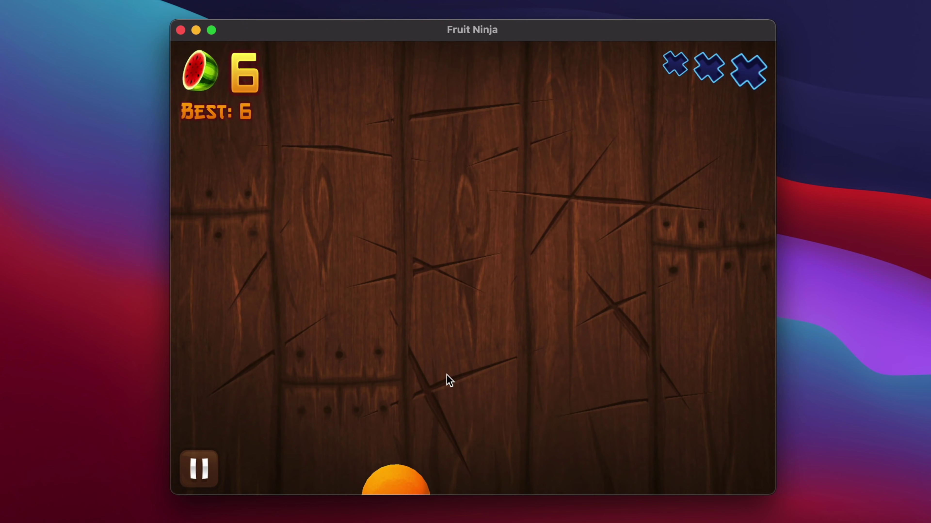
drag(450, 381, 474, 132)
drag(553, 262, 637, 158)
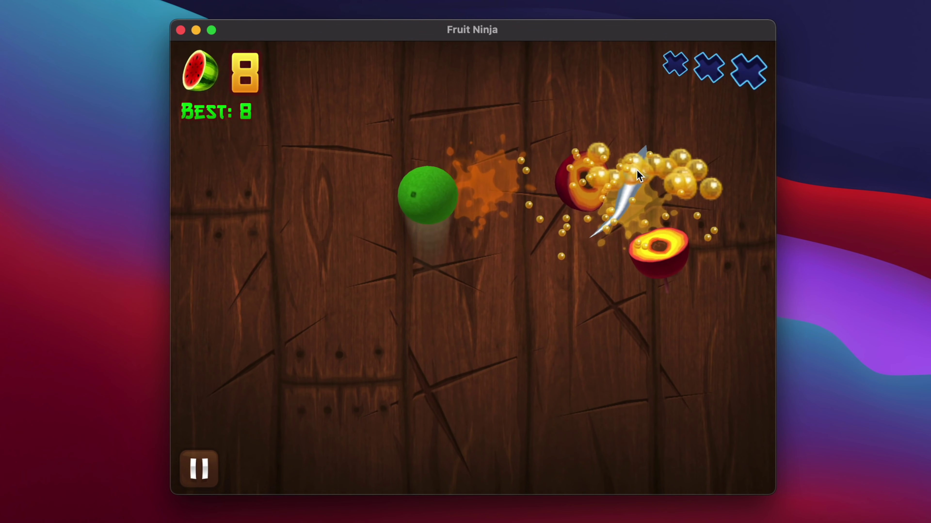
mouse_move(364, 275)
mouse_down()
mouse_move(443, 220)
mouse_move(481, 143)
mouse_move(426, 299)
mouse_move(532, 288)
mouse_move(436, 432)
mouse_move(716, 369)
mouse_up()
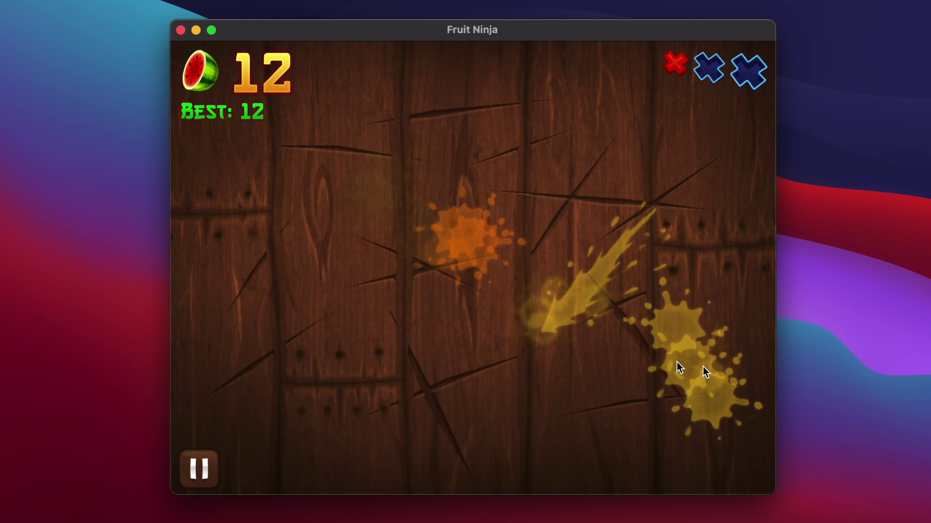
drag(324, 289, 412, 270)
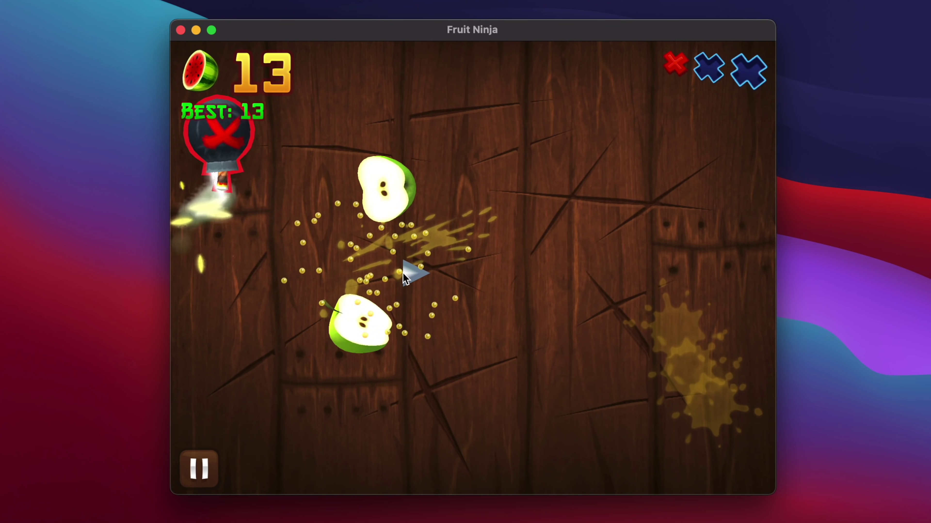